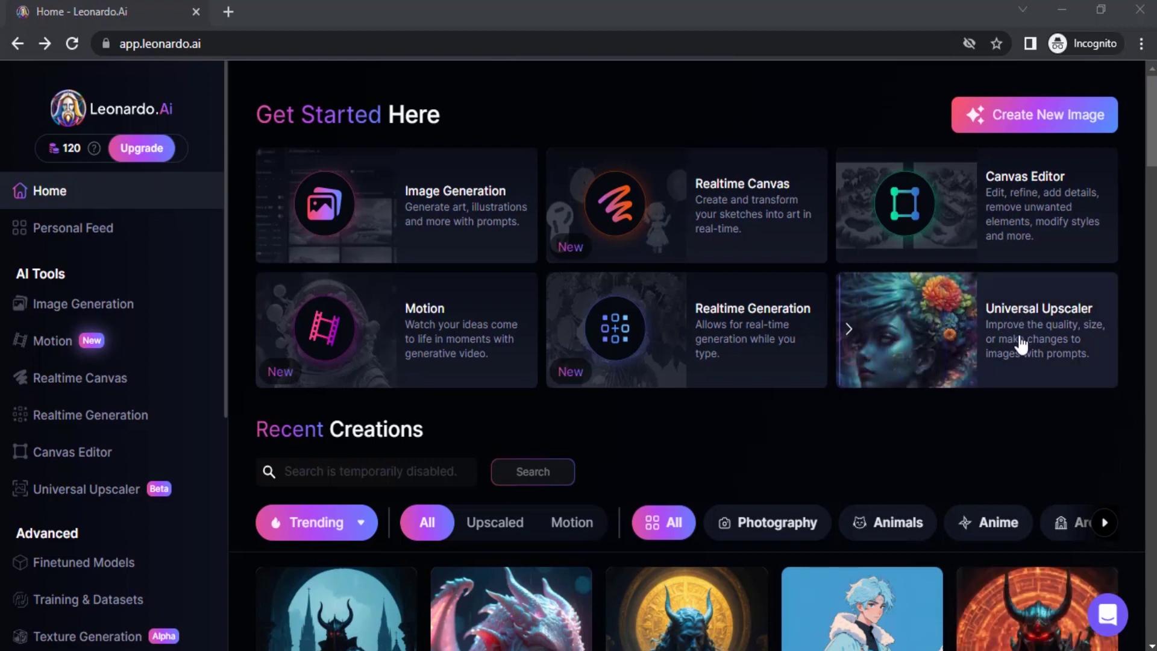
Step: Open the Universal Upscaler from the Leonardo.Ai home page's left sidebar
{"action": "left_click", "coordinate": [80, 493]}
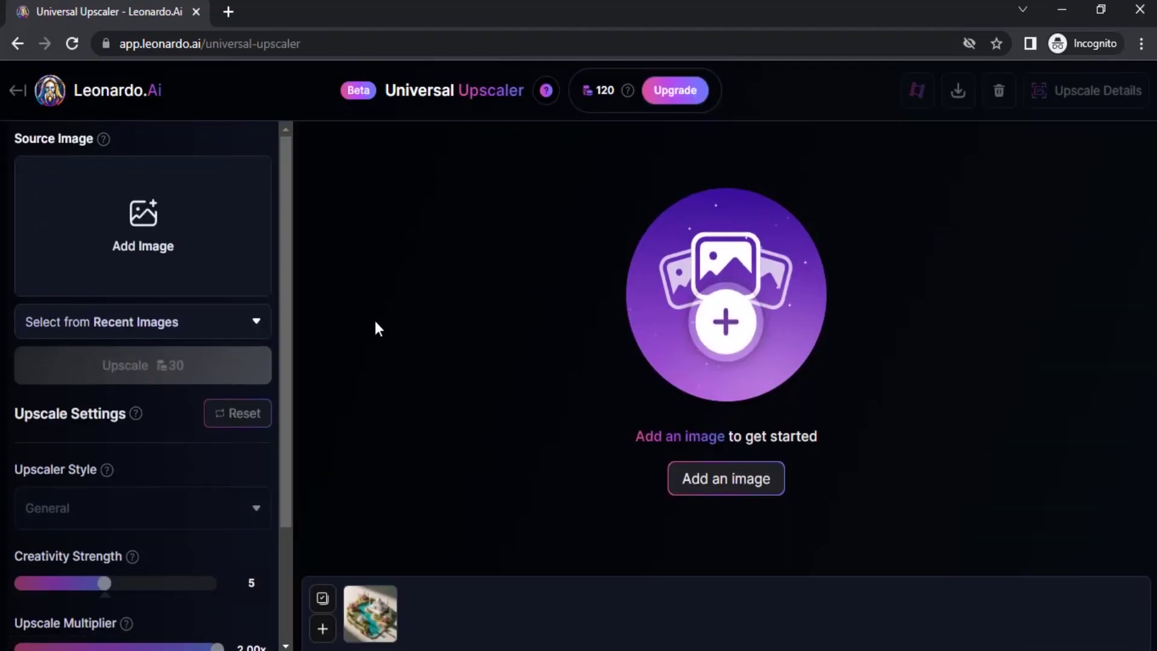
Step: Load the 1344×896 anime music-studio image from Your Generations as the upscale source
{"action": "left_click", "coordinate": [151, 251]}
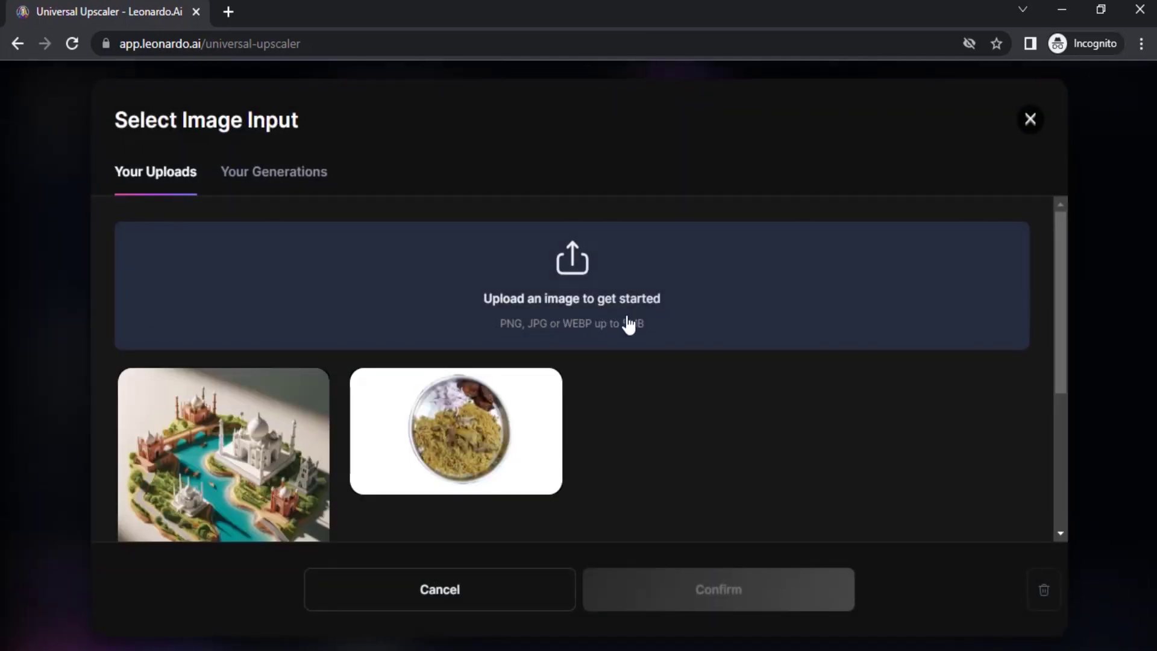
{"action": "left_click", "coordinate": [303, 174]}
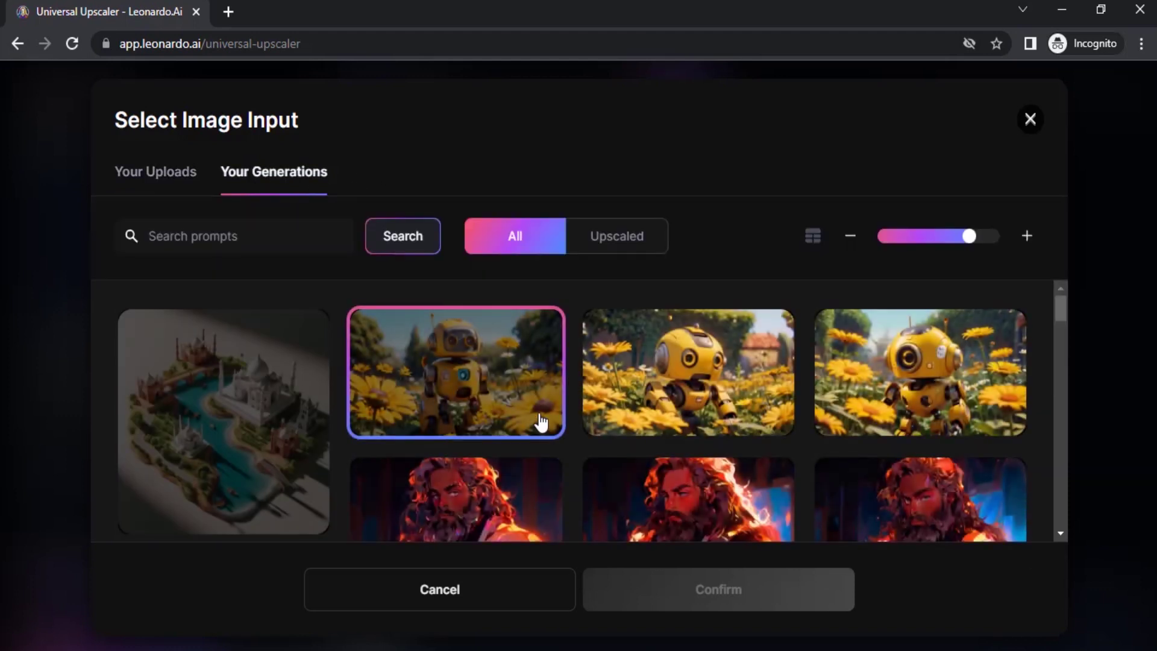
{"action": "scroll", "coordinate": [561, 398], "scroll_direction": "down", "scroll_amount": 2}
{"action": "scroll", "coordinate": [569, 374], "scroll_direction": "down", "scroll_amount": 3}
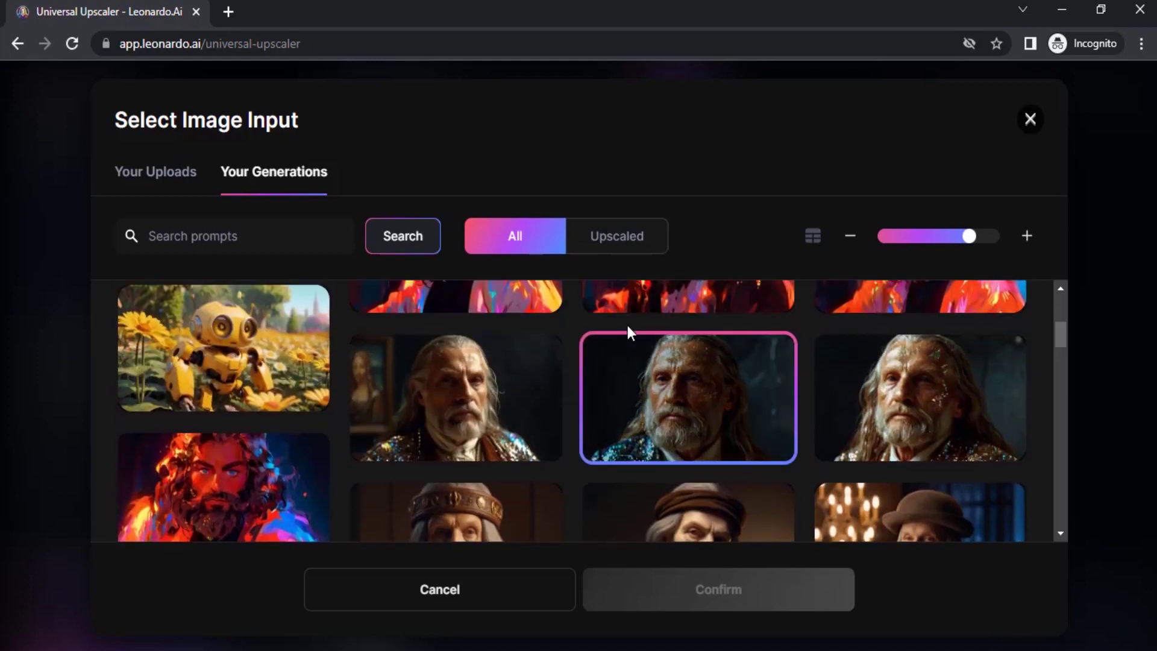
{"action": "scroll", "coordinate": [602, 392], "scroll_direction": "up", "scroll_amount": 1}
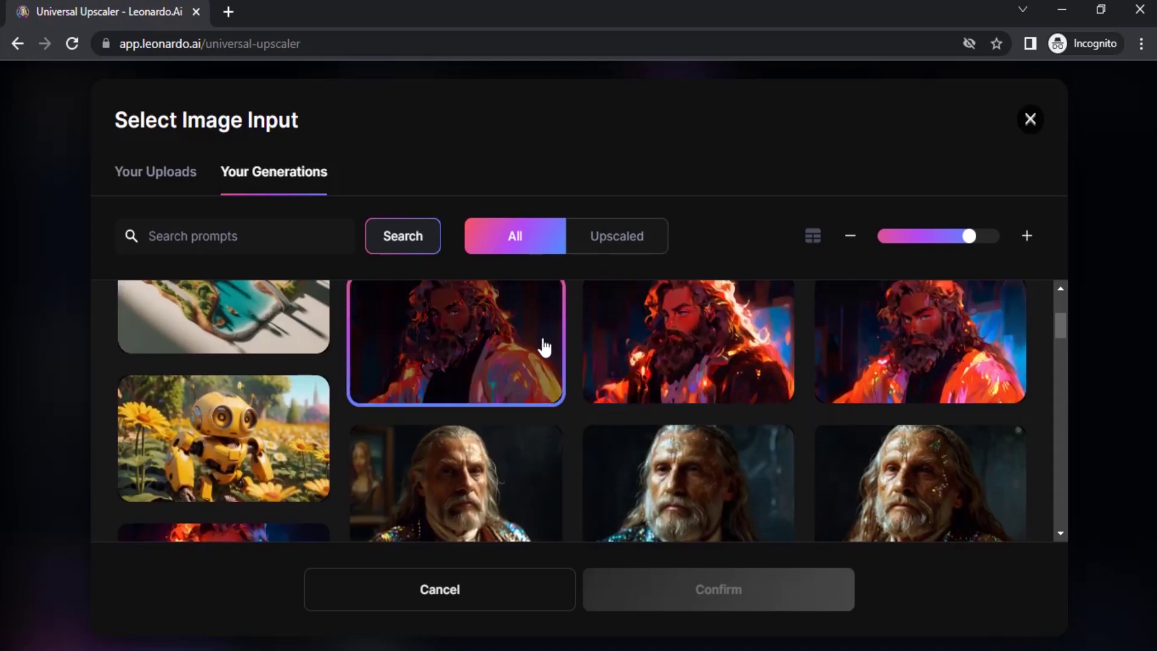
{"action": "scroll", "coordinate": [678, 406], "scroll_direction": "down", "scroll_amount": 1}
{"action": "scroll", "coordinate": [671, 407], "scroll_direction": "down", "scroll_amount": 4}
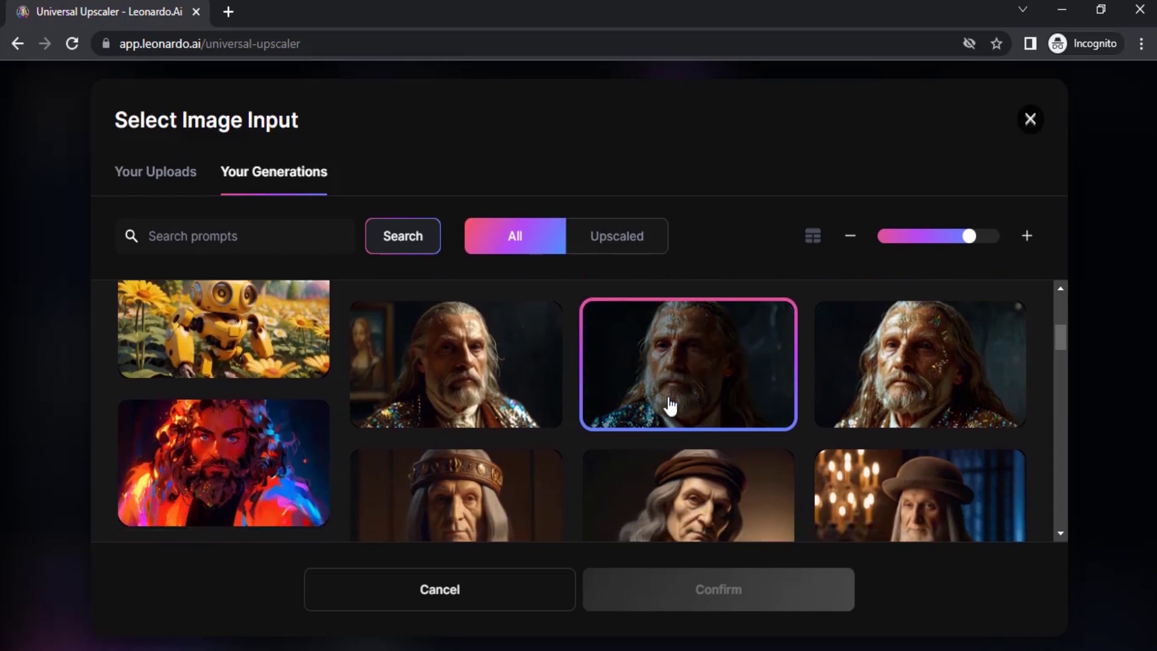
{"action": "scroll", "coordinate": [672, 398], "scroll_direction": "up", "scroll_amount": 3}
{"action": "scroll", "coordinate": [671, 398], "scroll_direction": "up", "scroll_amount": 5}
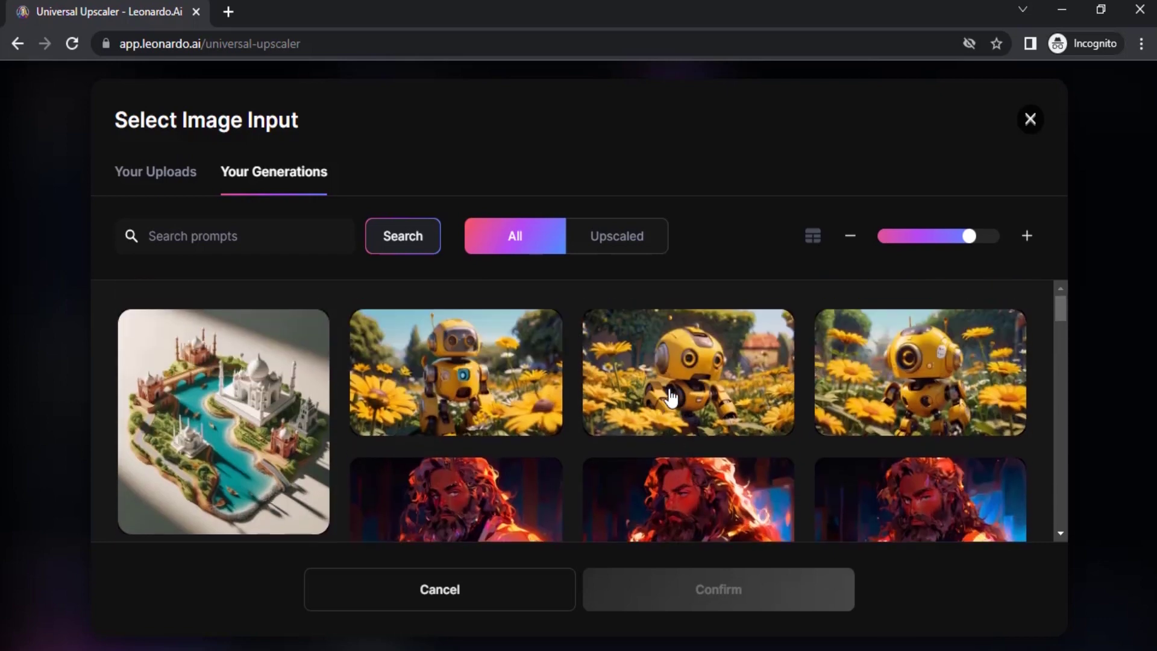
{"action": "scroll", "coordinate": [670, 398], "scroll_direction": "down", "scroll_amount": 10}
{"action": "left_click", "coordinate": [530, 370]}
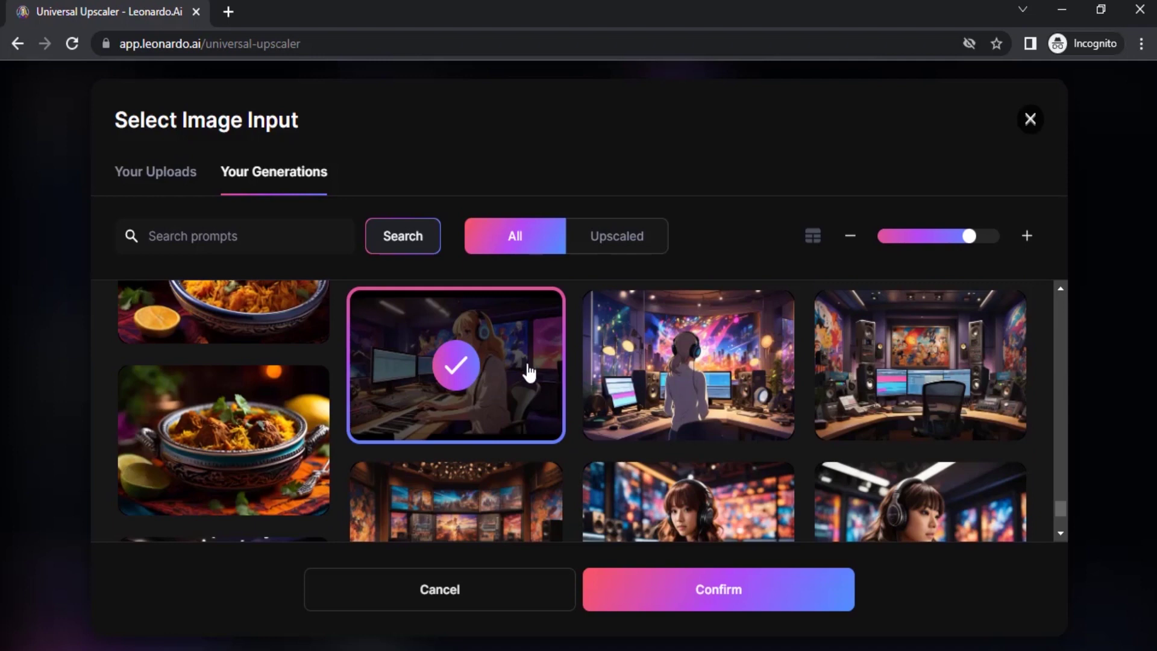
{"action": "left_click", "coordinate": [708, 595]}
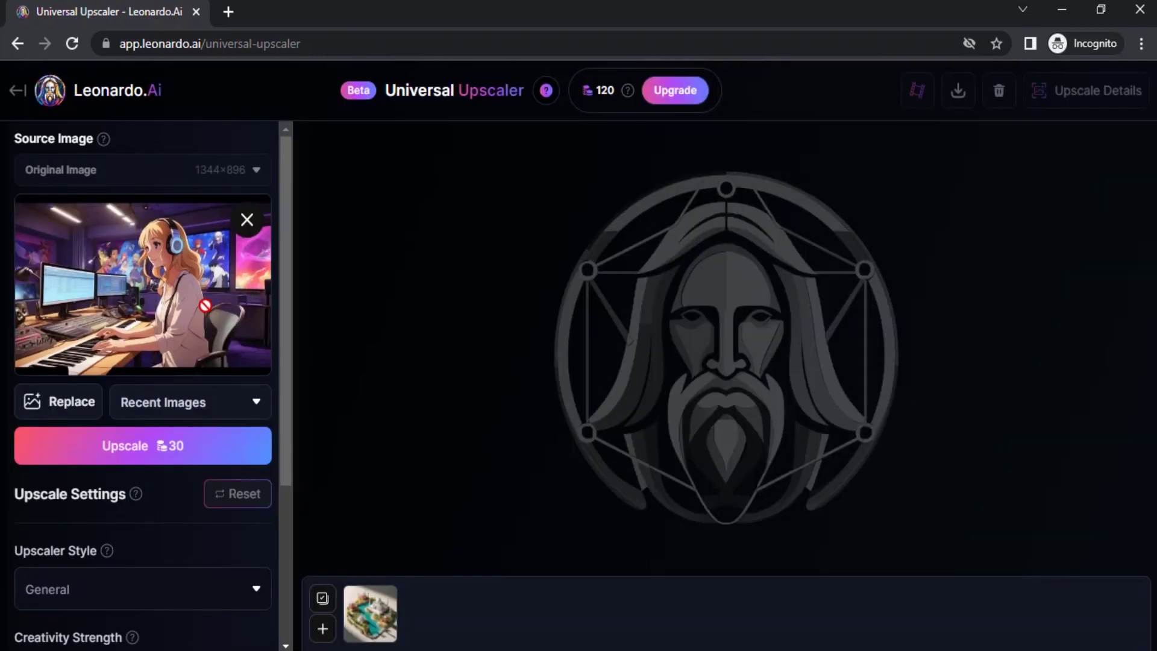
Step: Set the upscaler style to 2D Art & Illustration, keeping creativity strength 5 at 2.00x
{"action": "scroll", "coordinate": [205, 306], "scroll_direction": "down", "scroll_amount": 3}
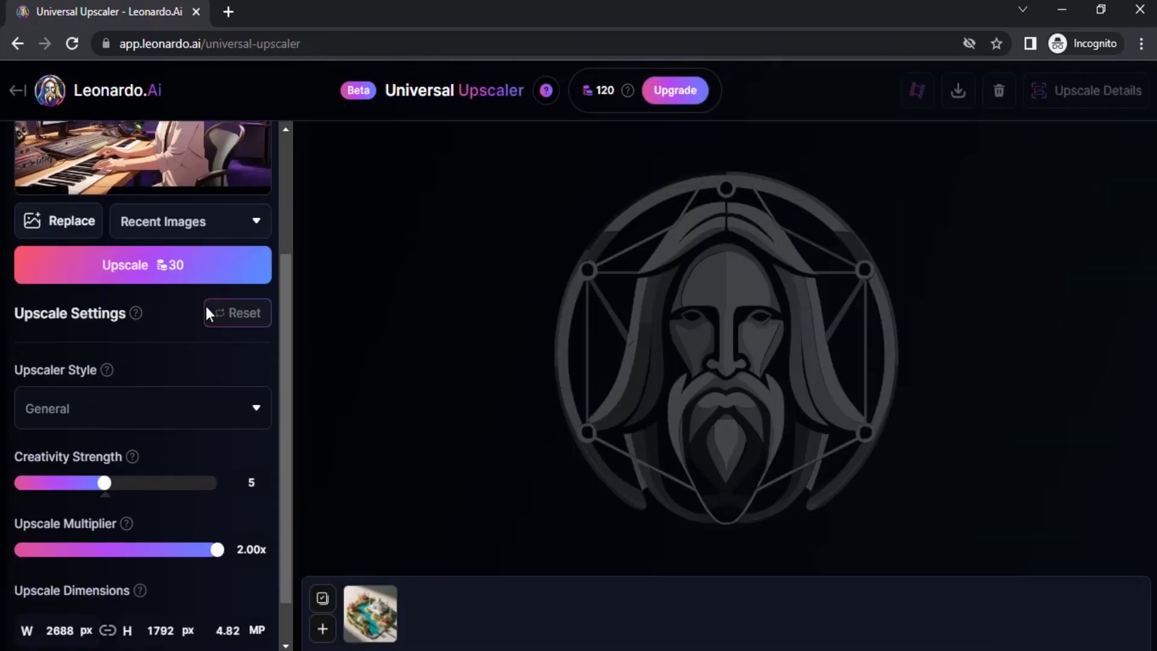
{"action": "left_click", "coordinate": [123, 415]}
{"action": "scroll", "coordinate": [127, 313], "scroll_direction": "up", "scroll_amount": 3}
{"action": "scroll", "coordinate": [154, 299], "scroll_direction": "down", "scroll_amount": 3}
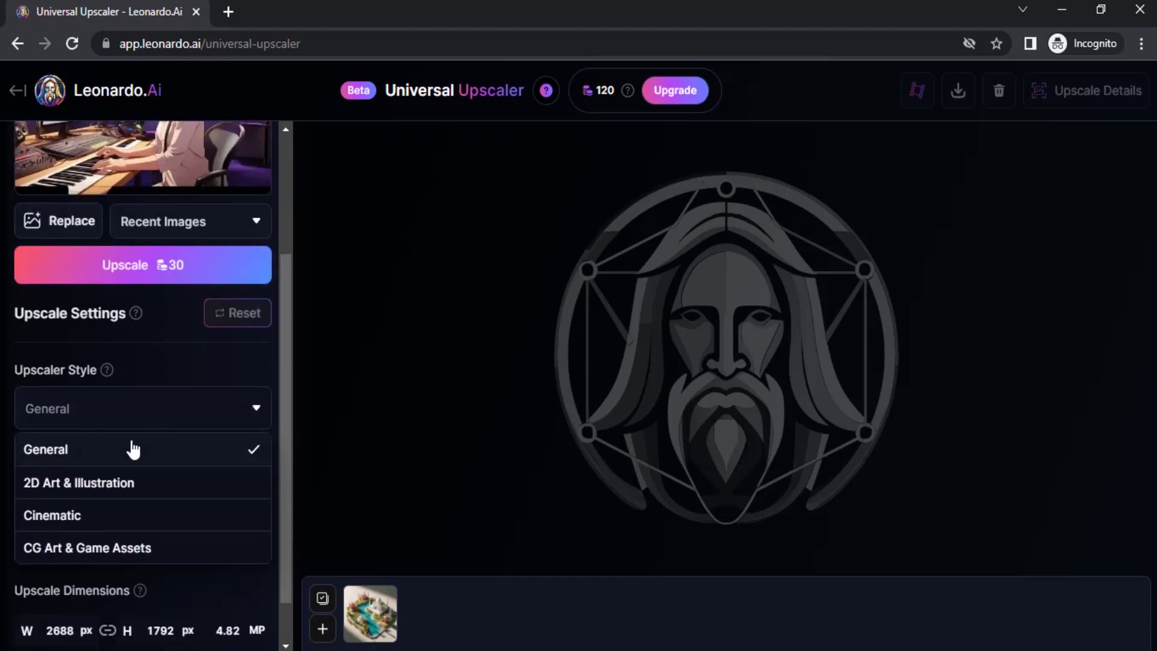
{"action": "left_click", "coordinate": [102, 488]}
{"action": "scroll", "coordinate": [241, 452], "scroll_direction": "down", "scroll_amount": 1}
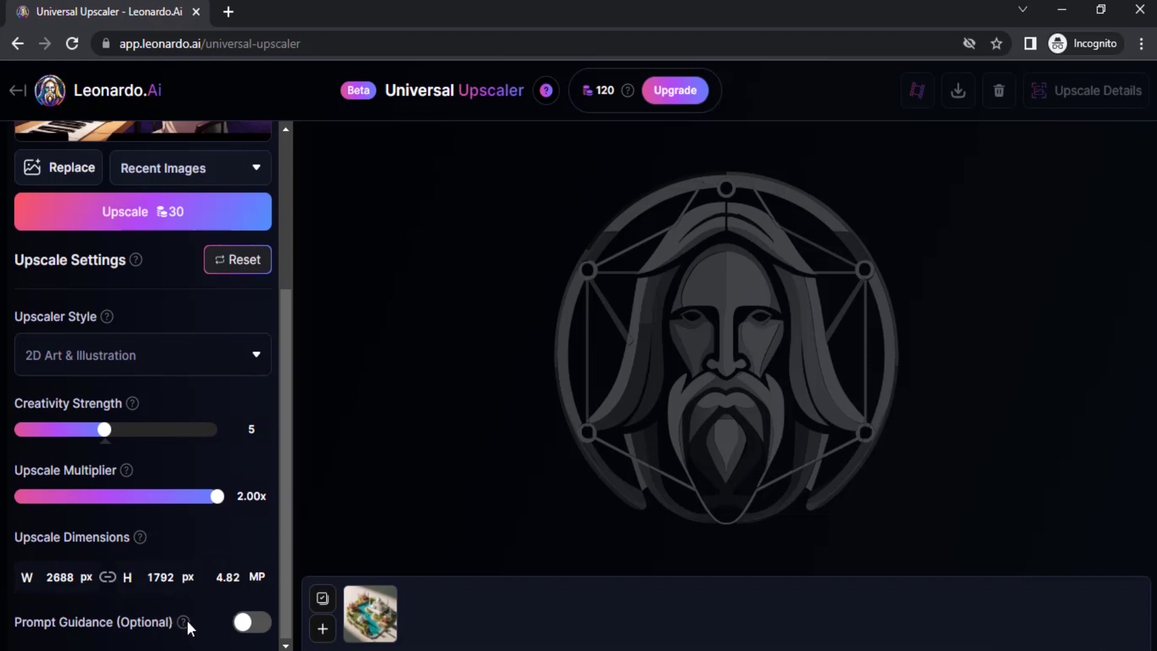
{"action": "mouse_move", "coordinate": [188, 621]}
{"action": "scroll", "coordinate": [160, 143], "scroll_direction": "up", "scroll_amount": 4}
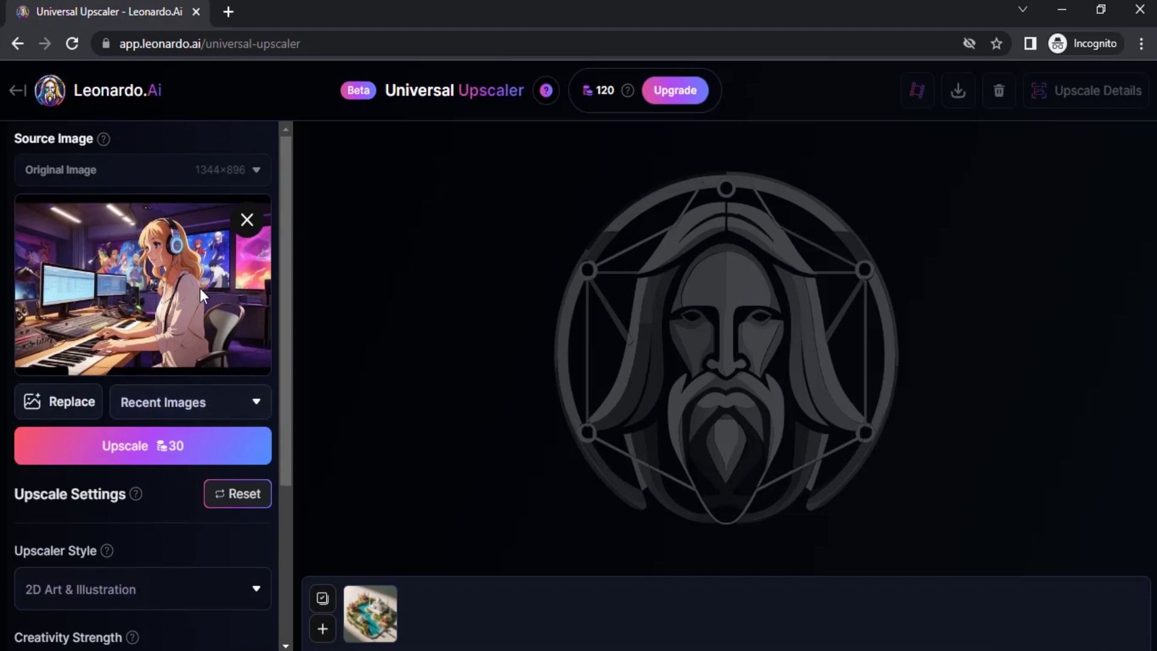
Step: Run the 30-credit Upscale on the studio image, leaving 90 credits
{"action": "left_click", "coordinate": [149, 449]}
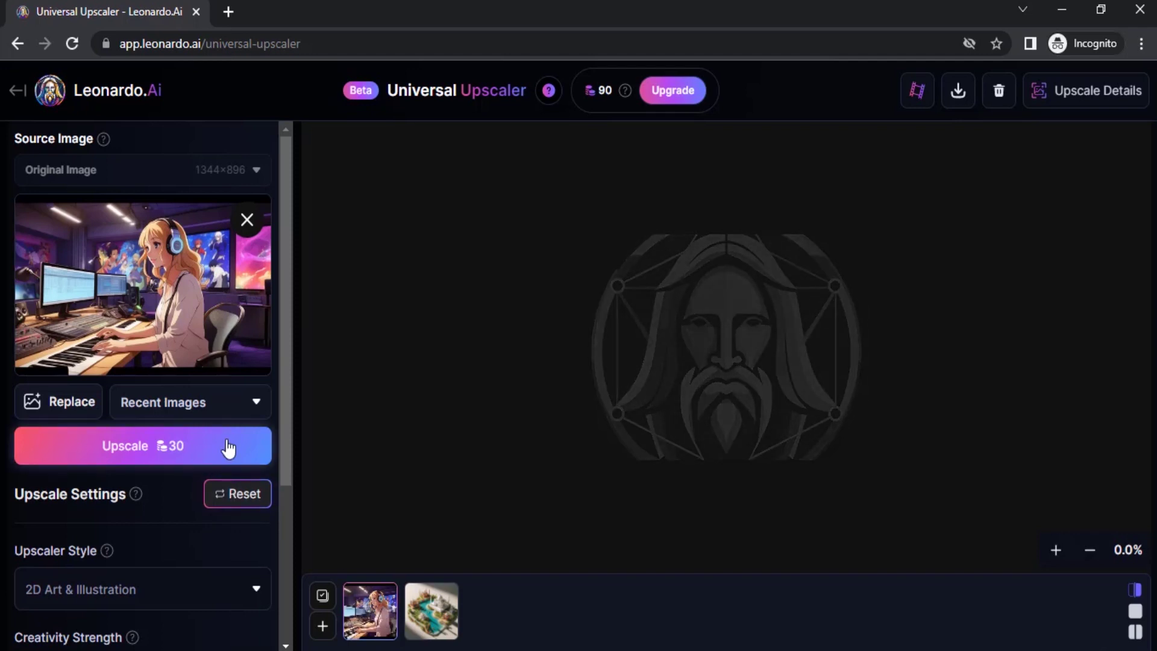
Step: Clear the studio source image and begin uploading the eagle photo from disk
{"action": "left_click", "coordinate": [247, 219]}
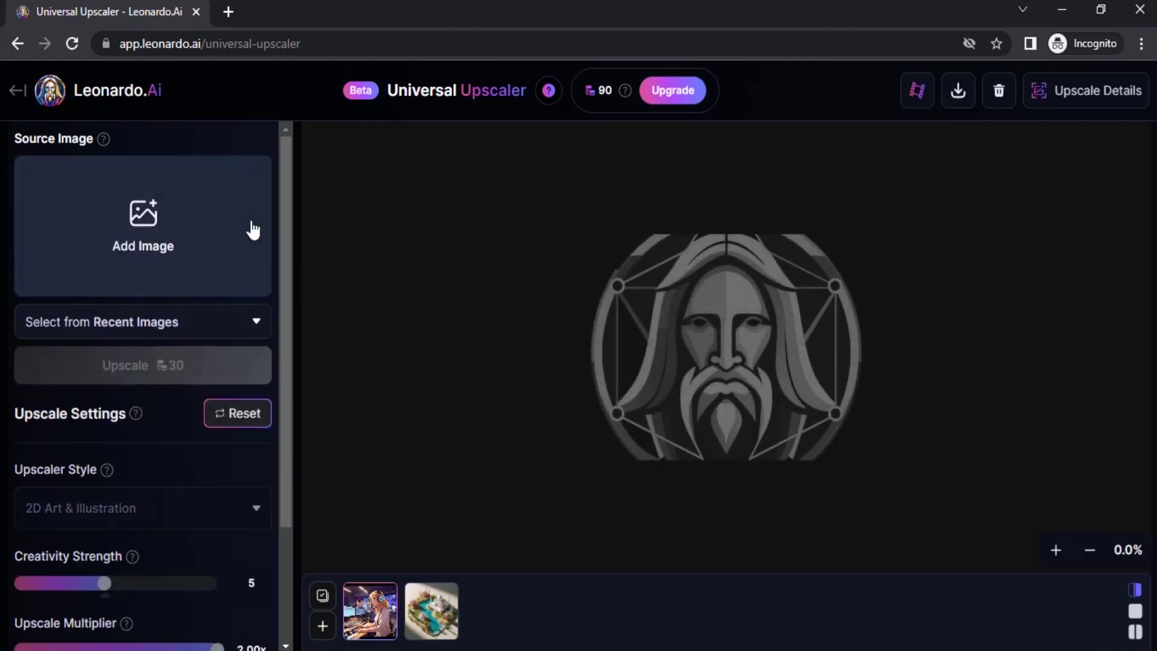
{"action": "left_click", "coordinate": [184, 227]}
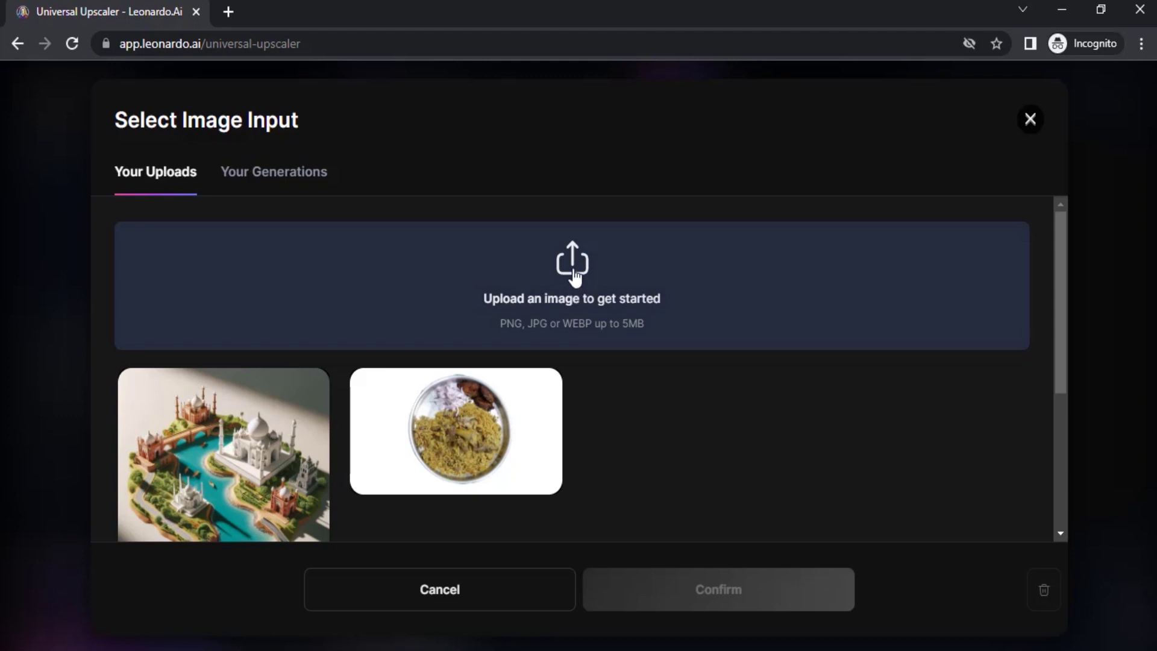
{"action": "left_click", "coordinate": [575, 277]}
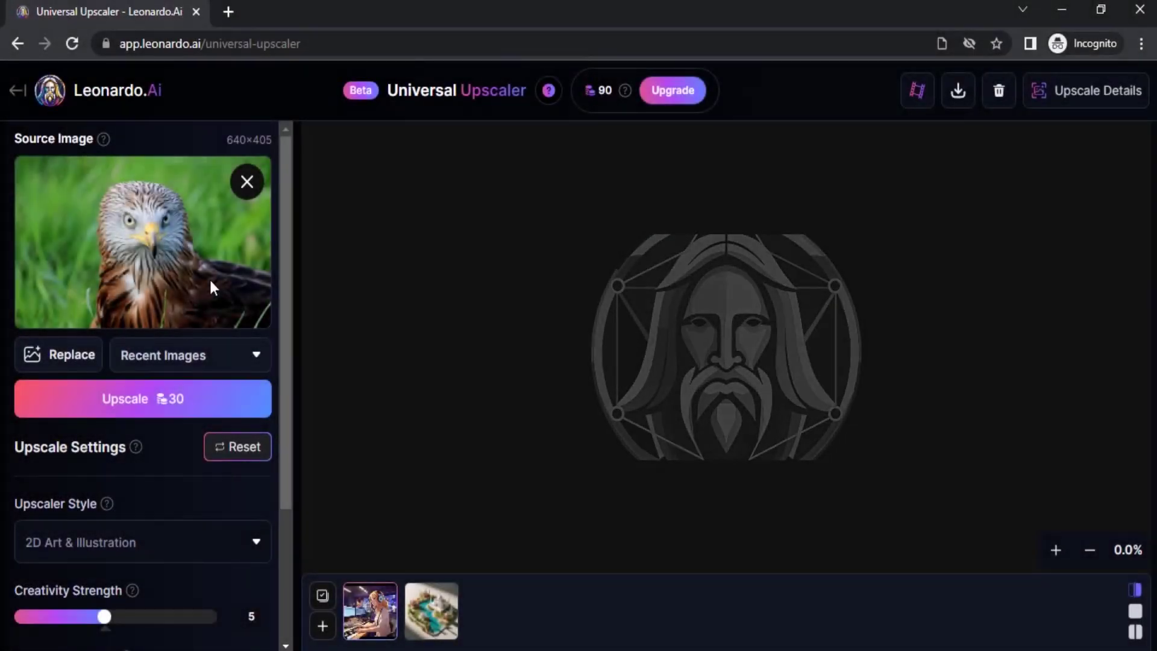
Step: Keep the General upscaler style for the eagle photo at strength 5 and 2.00x (1280×810)
{"action": "scroll", "coordinate": [201, 386], "scroll_direction": "down", "scroll_amount": 3}
{"action": "left_click", "coordinate": [135, 365]}
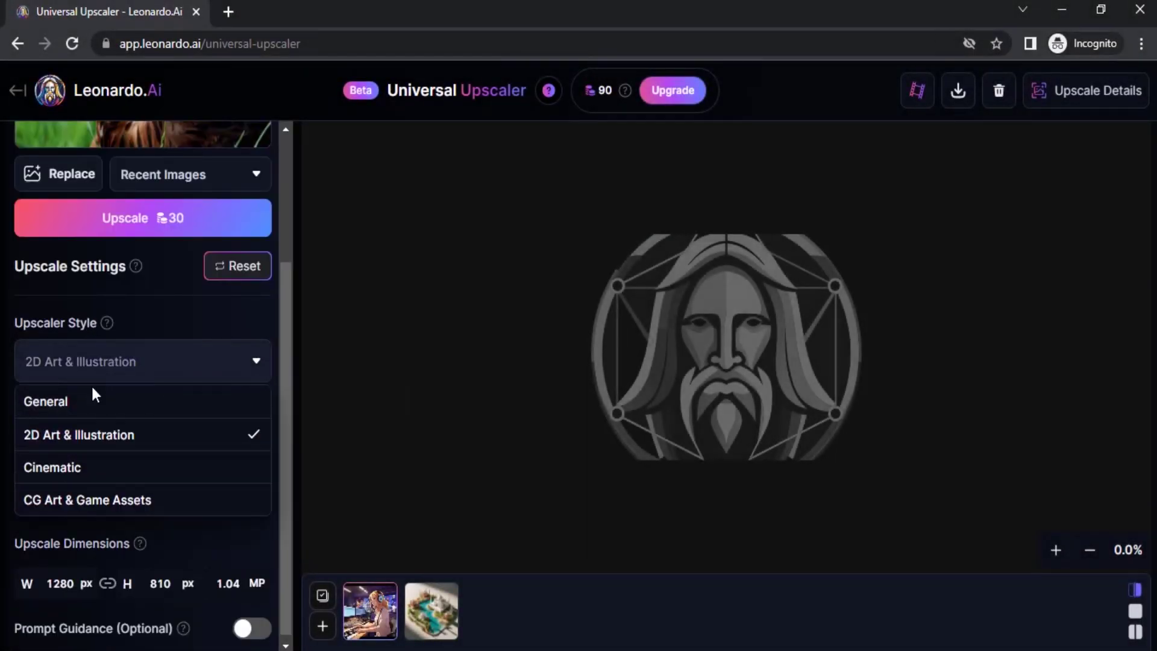
{"action": "left_click", "coordinate": [74, 403]}
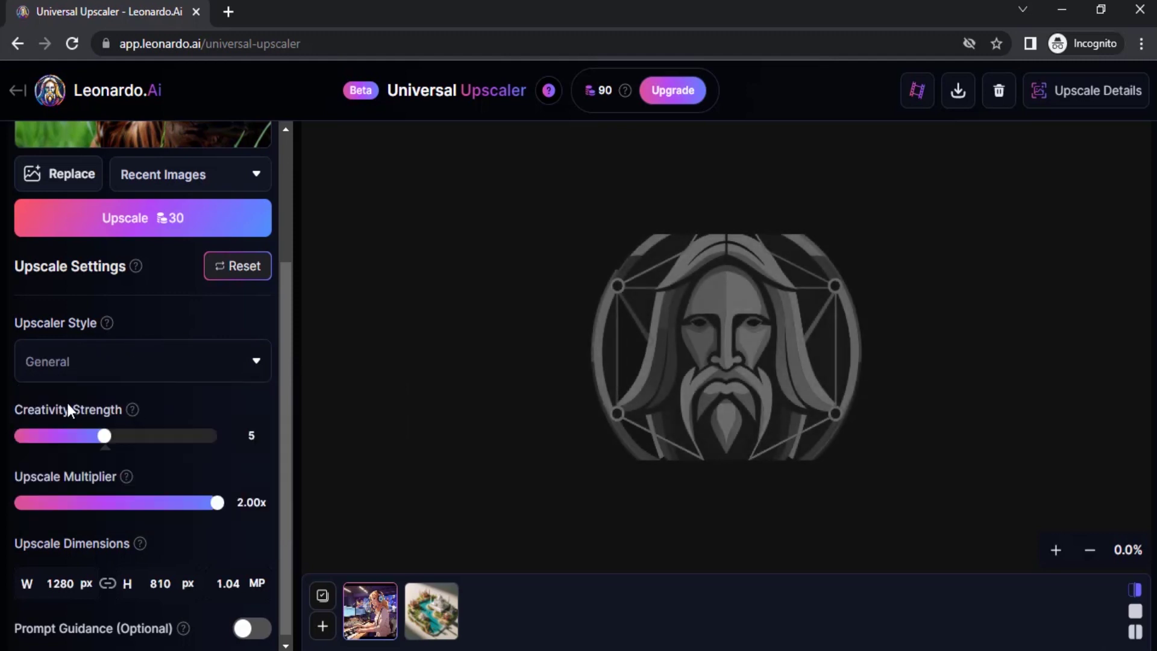
{"action": "scroll", "coordinate": [178, 442], "scroll_direction": "down", "scroll_amount": 1}
{"action": "mouse_move", "coordinate": [185, 624]}
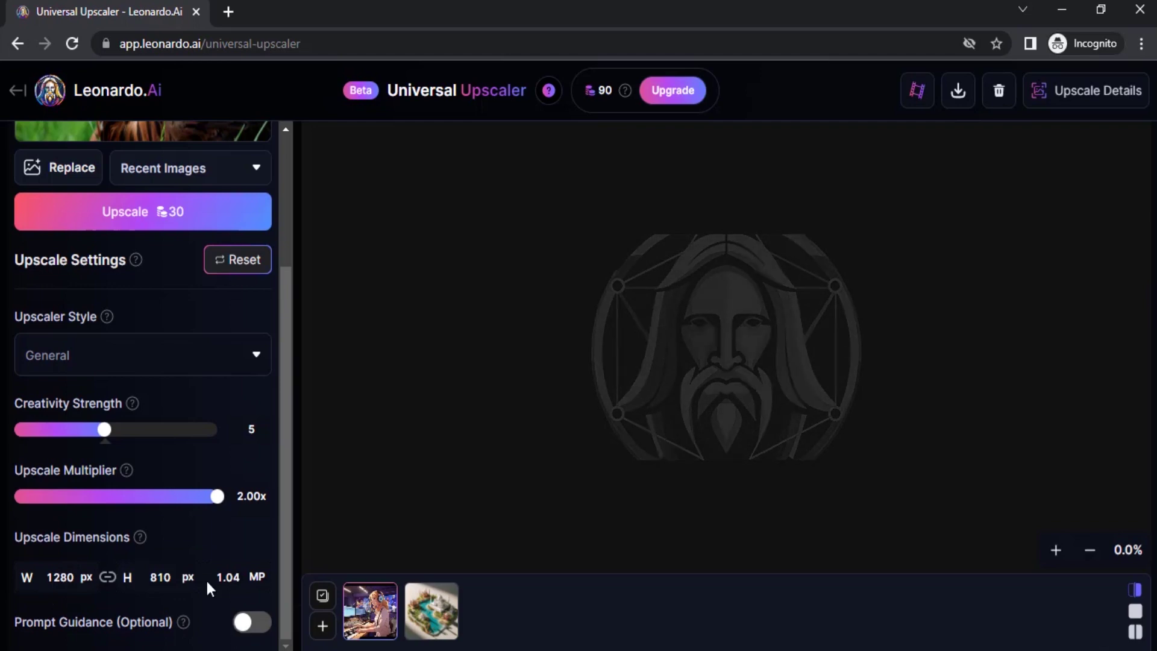
{"action": "scroll", "coordinate": [206, 576], "scroll_direction": "up", "scroll_amount": 3}
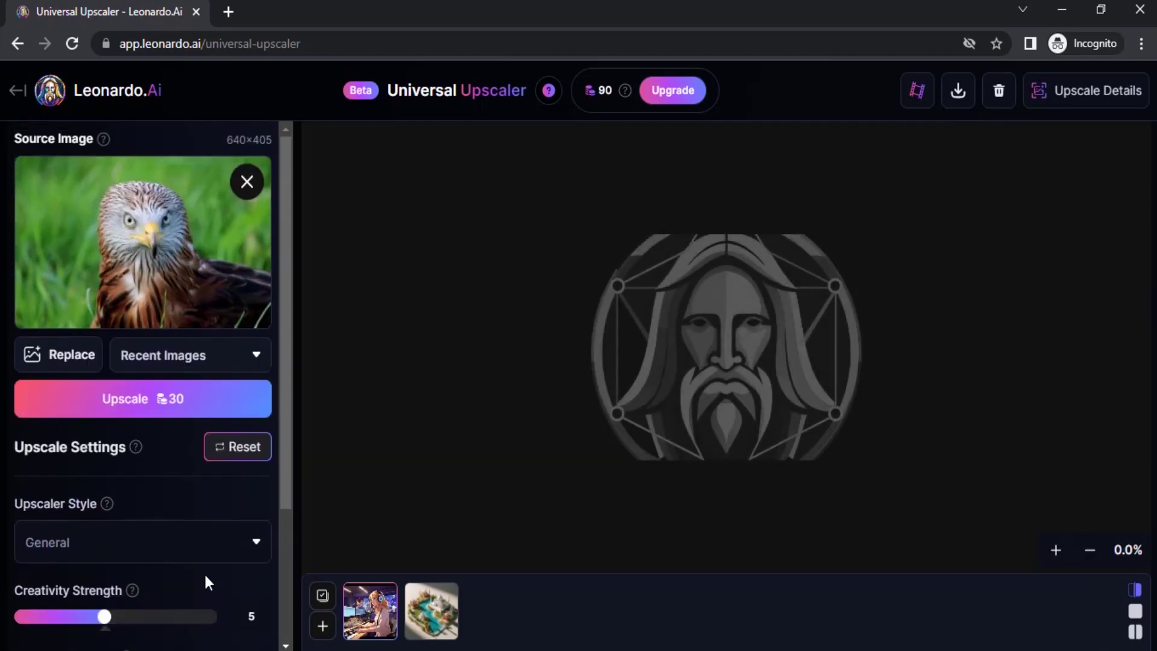
Step: Upscale the eagle photo, sweep the before/after divider, and switch between the studio and eagle results
{"action": "left_click", "coordinate": [163, 400]}
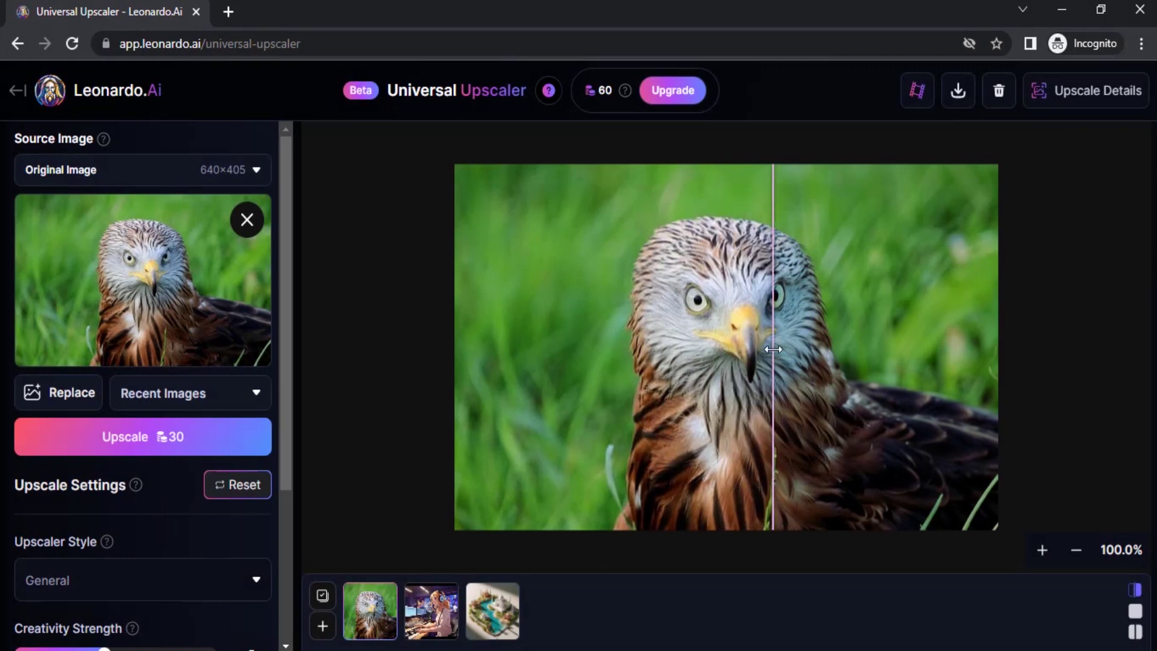
{"action": "left_click_drag", "start_coordinate": [773, 349], "coordinate": [1051, 267]}
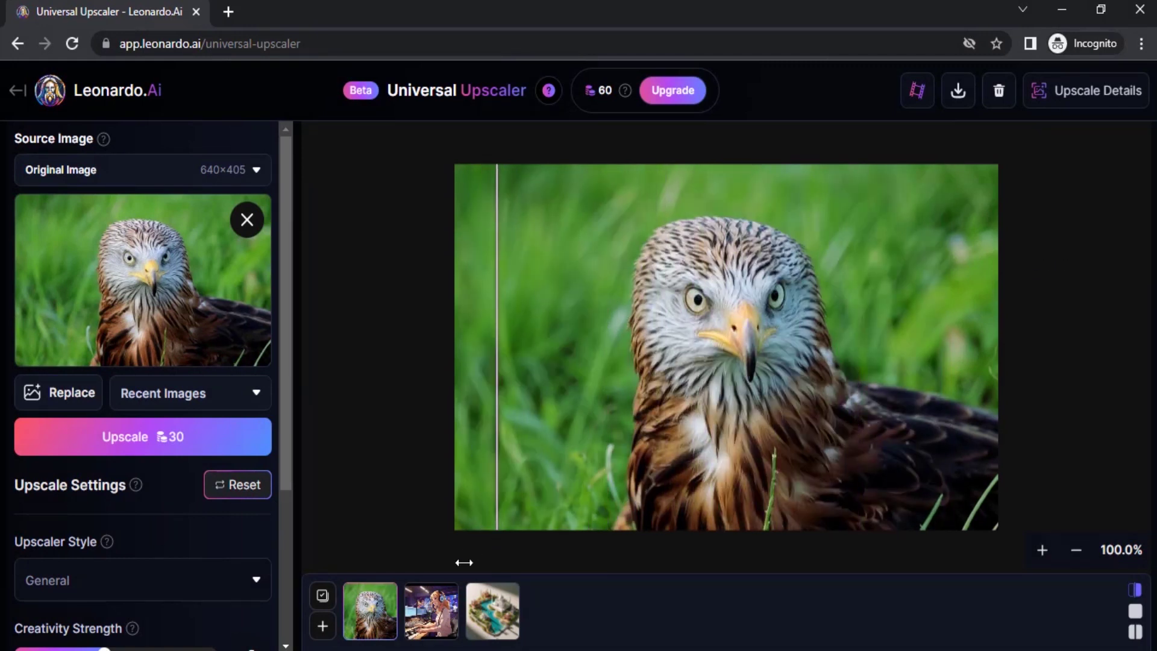
{"action": "left_click", "coordinate": [450, 602]}
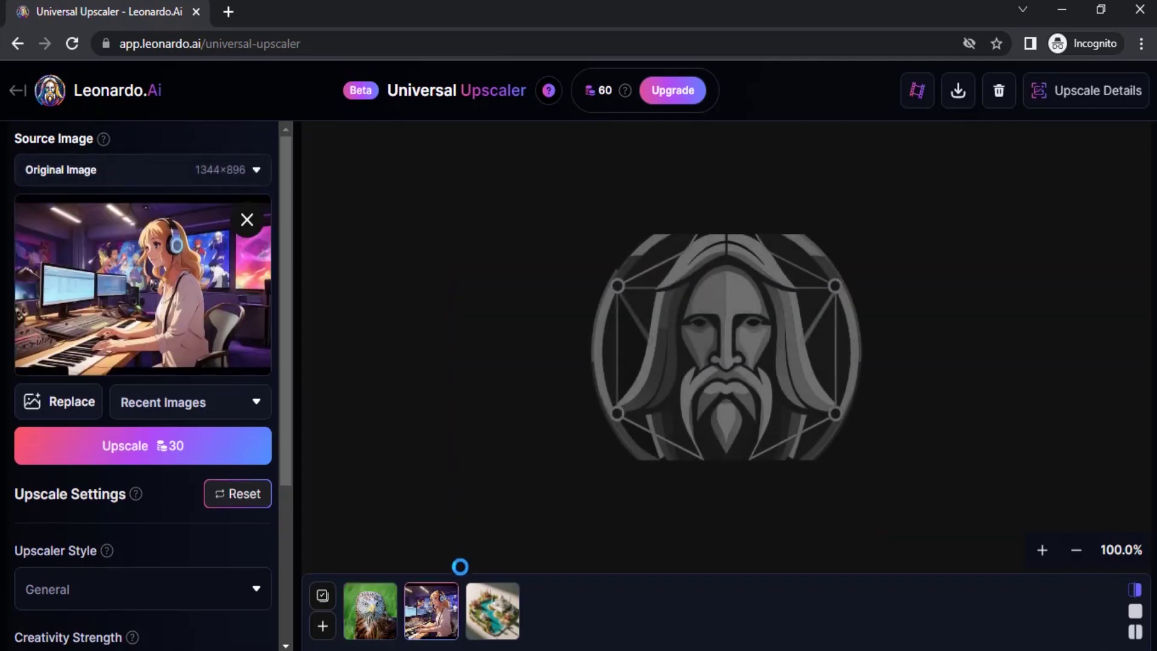
{"action": "left_click", "coordinate": [377, 615]}
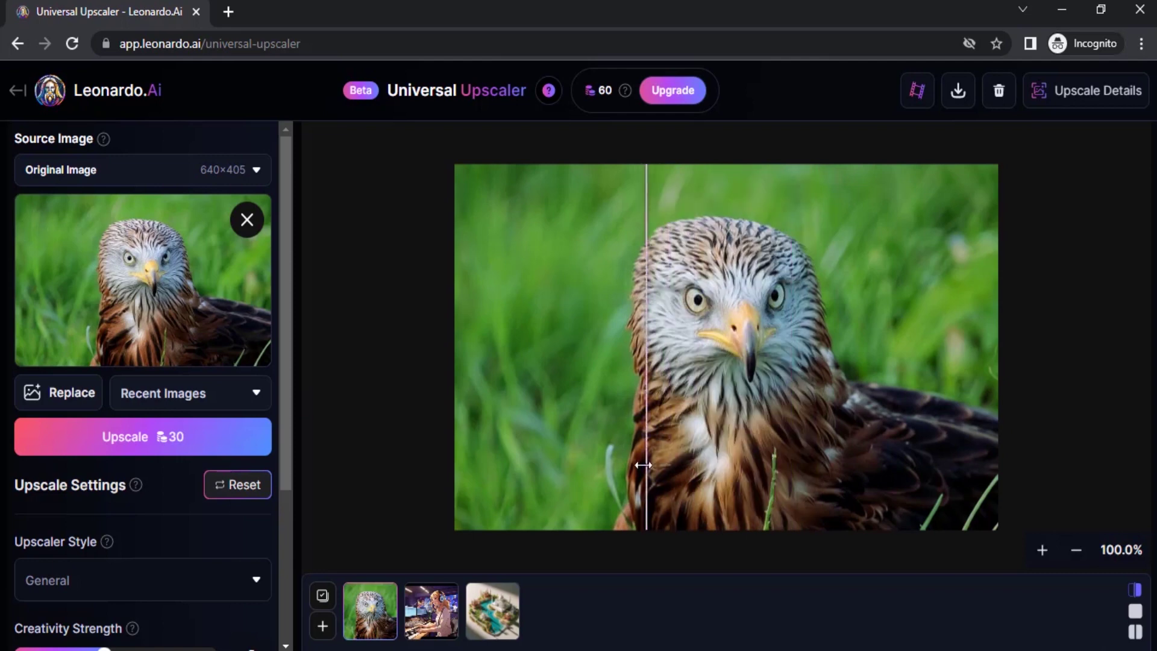
Step: View the eagle upscale side by side with its original, then download it as a UniversalUpscaler JPG
{"action": "left_click", "coordinate": [1134, 633]}
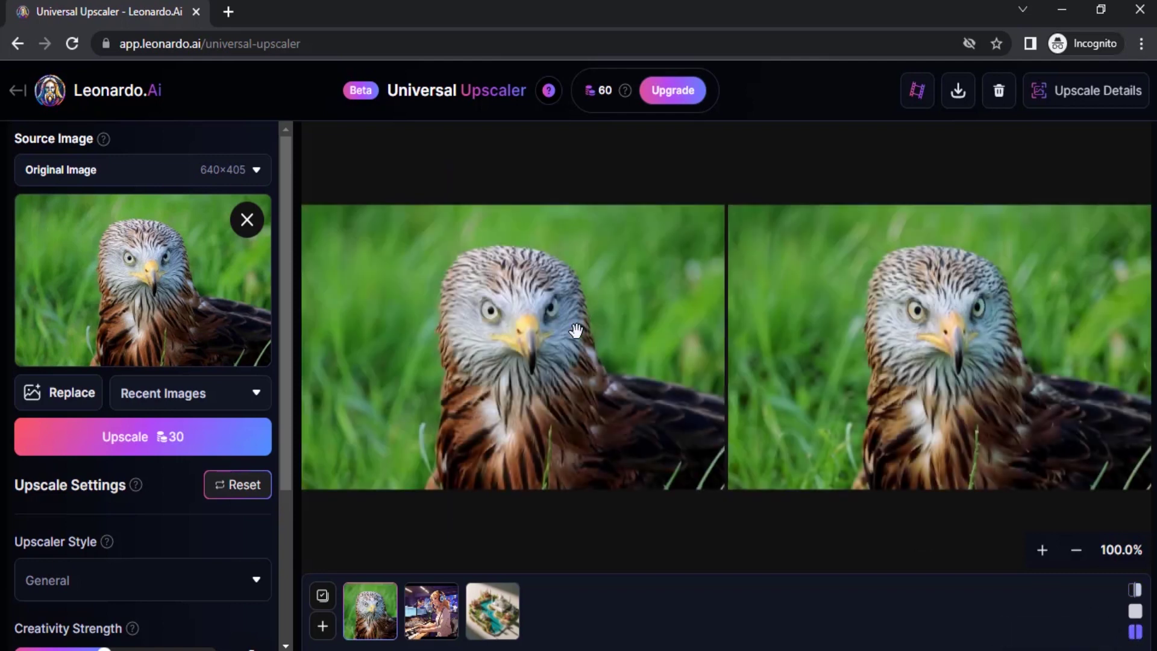
{"action": "scroll", "coordinate": [125, 498], "scroll_direction": "down", "scroll_amount": 4}
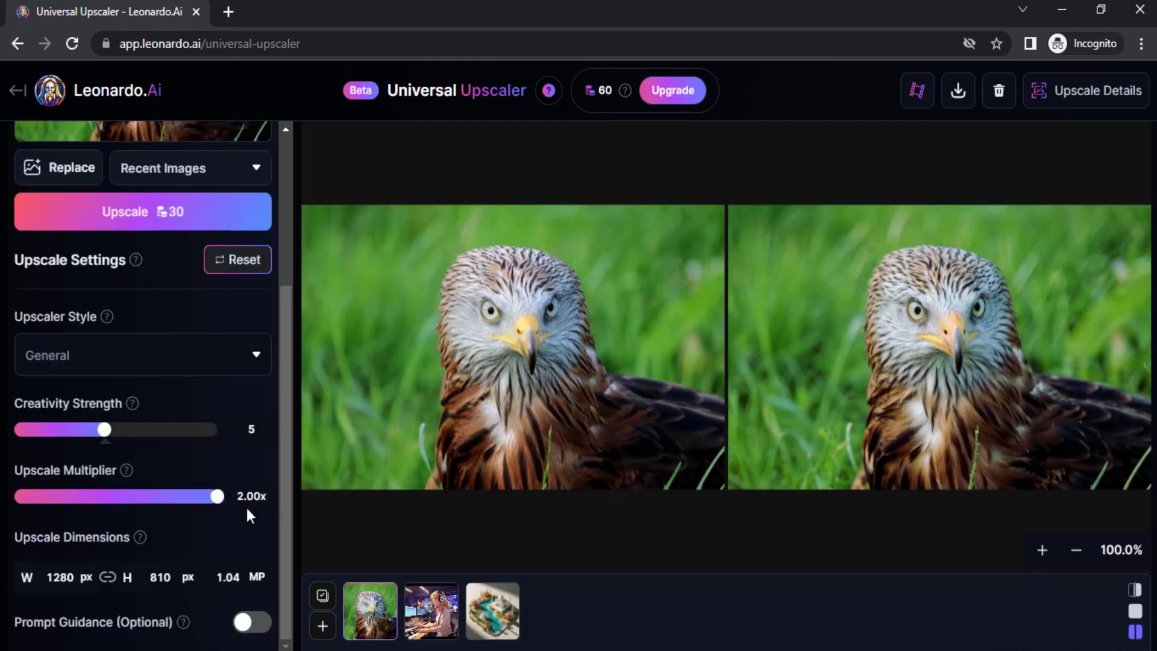
{"action": "scroll", "coordinate": [591, 388], "scroll_direction": "up", "scroll_amount": 3}
{"action": "left_click_drag", "start_coordinate": [630, 444], "coordinate": [628, 410]}
{"action": "scroll", "coordinate": [629, 410], "scroll_direction": "down", "scroll_amount": 3}
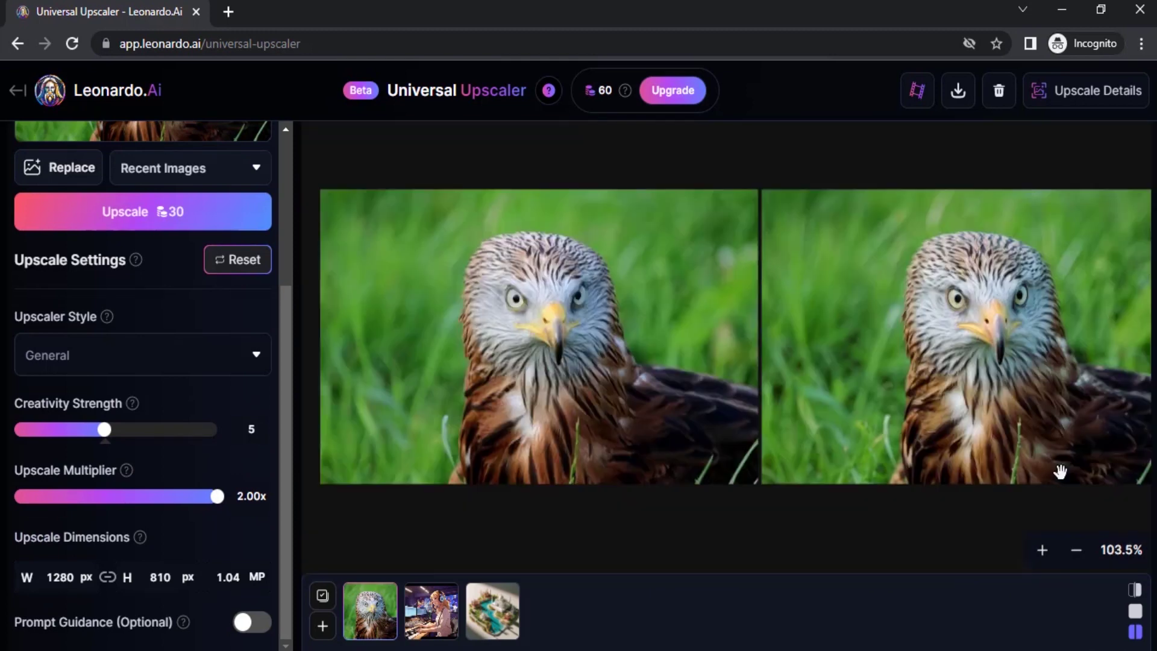
{"action": "left_click", "coordinate": [962, 104]}
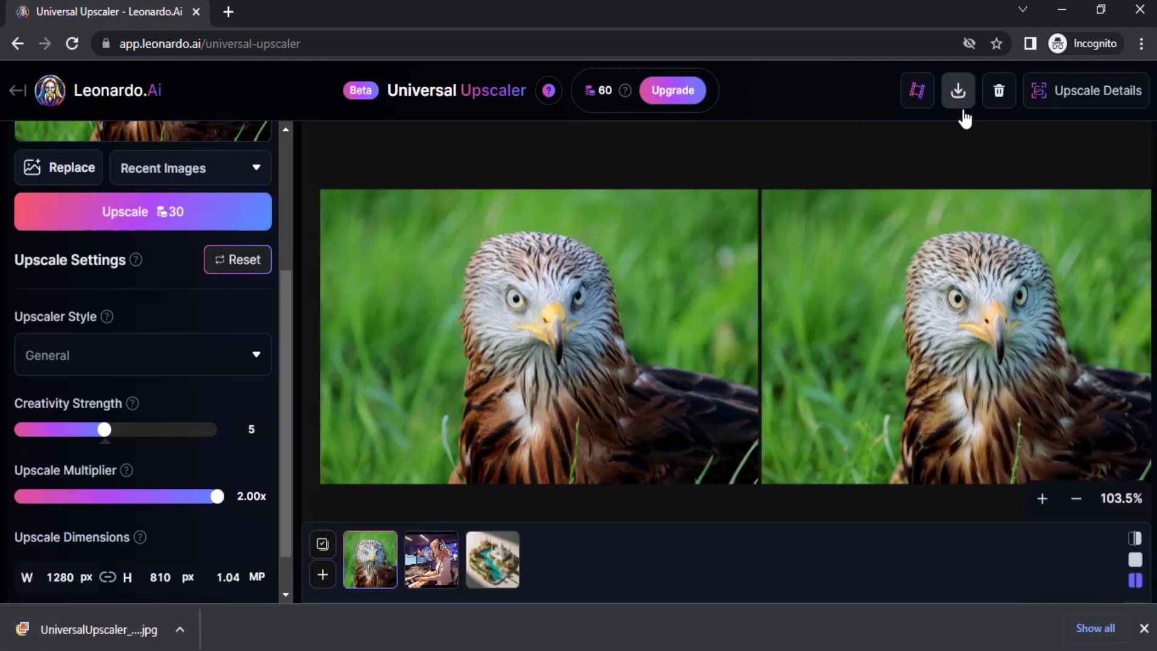
{"action": "left_click", "coordinate": [1144, 628]}
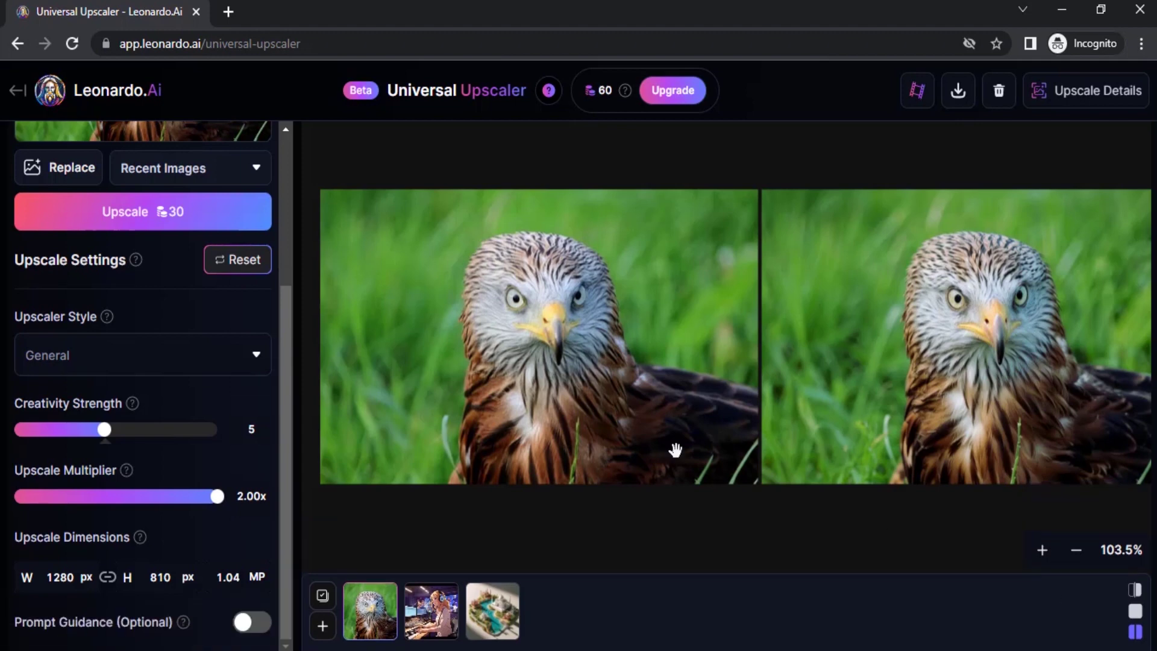
Step: Open the 2688×1792 studio upscale beside its original and zoom and pan across details like the monitors
{"action": "left_click", "coordinate": [430, 612]}
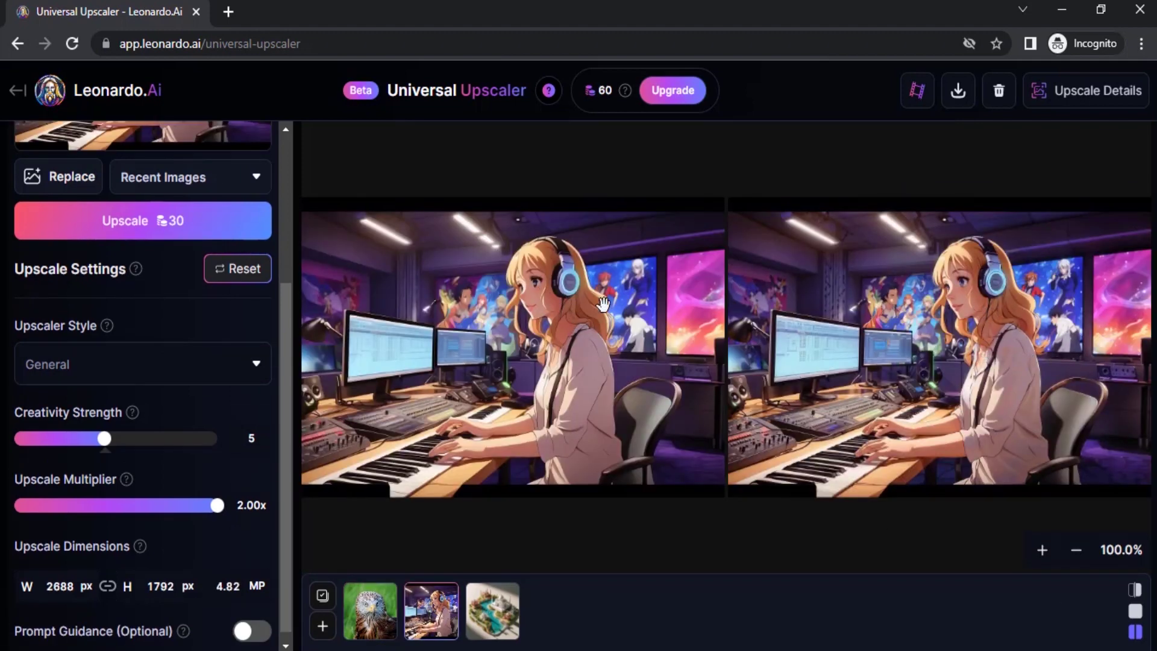
{"action": "scroll", "coordinate": [603, 301], "scroll_direction": "up", "scroll_amount": 2}
{"action": "scroll", "coordinate": [933, 342], "scroll_direction": "up", "scroll_amount": 3}
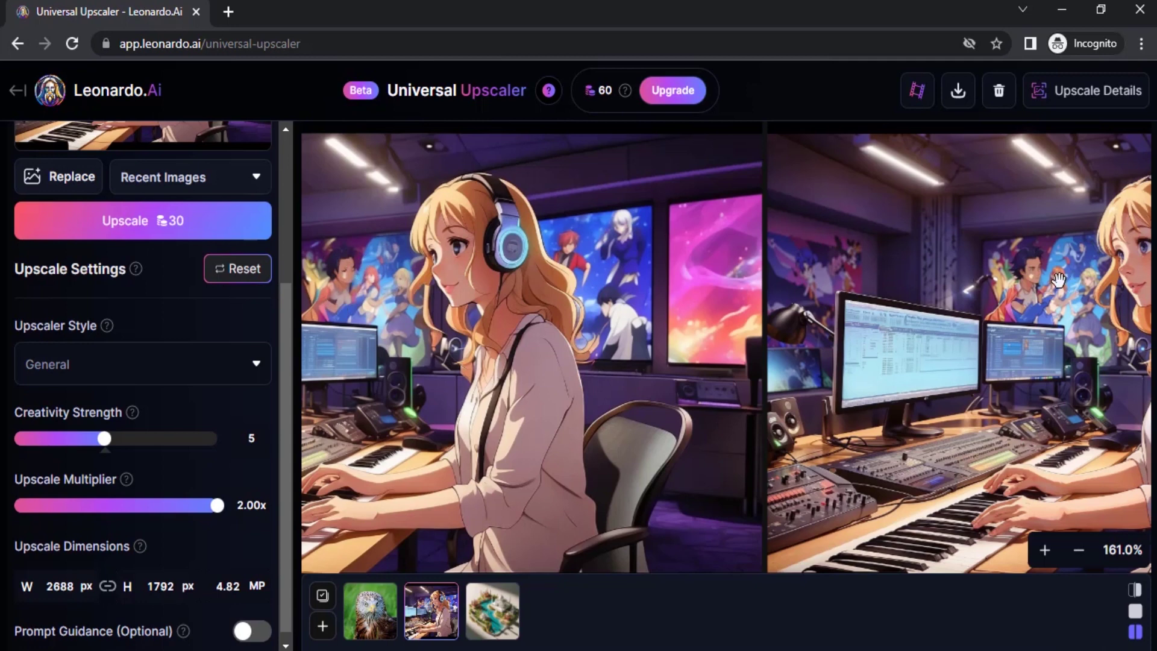
{"action": "left_click_drag", "start_coordinate": [1038, 247], "coordinate": [1139, 328]}
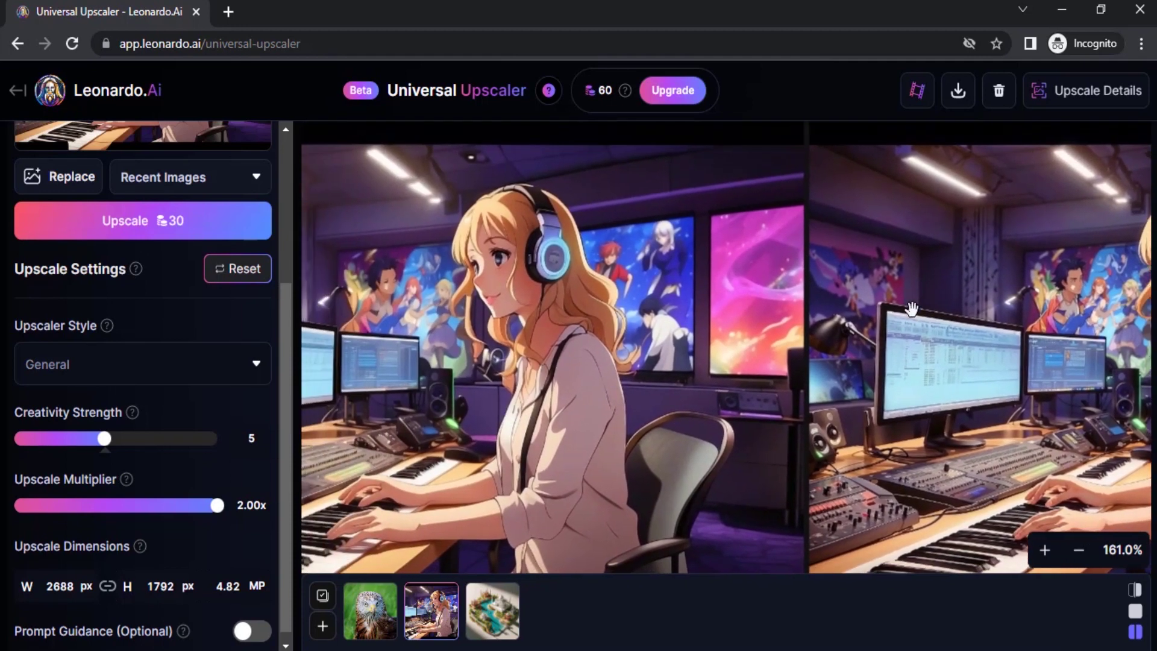
{"action": "scroll", "coordinate": [873, 302], "scroll_direction": "down", "scroll_amount": 3}
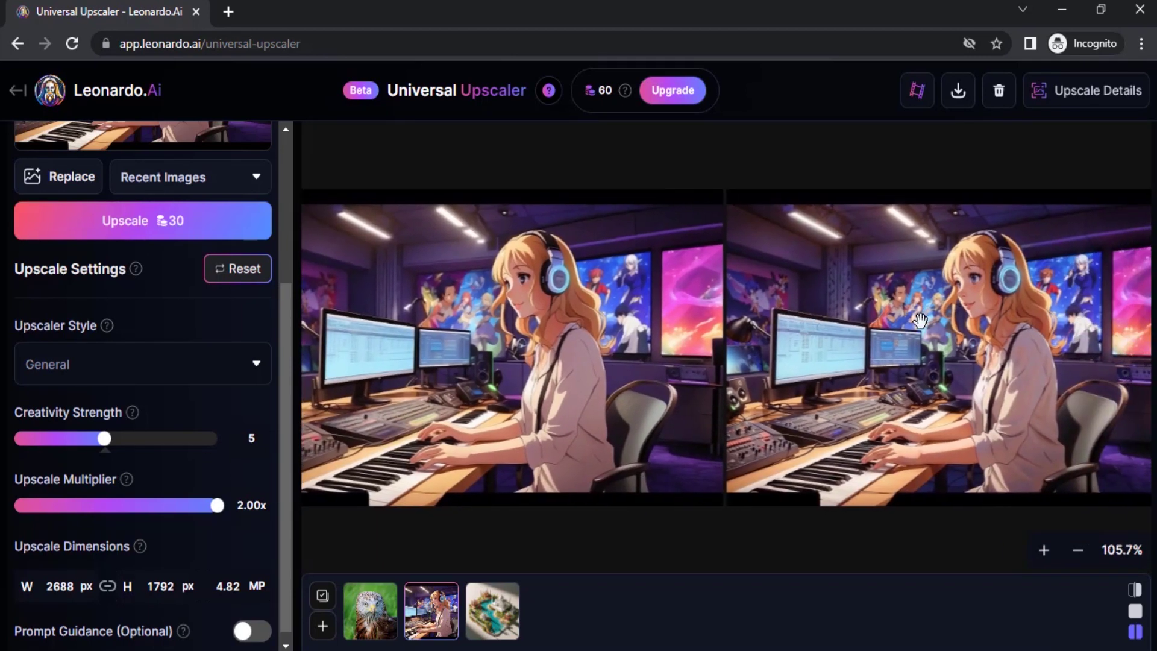
{"action": "scroll", "coordinate": [922, 318], "scroll_direction": "up", "scroll_amount": 5}
{"action": "scroll", "coordinate": [926, 319], "scroll_direction": "up", "scroll_amount": 3}
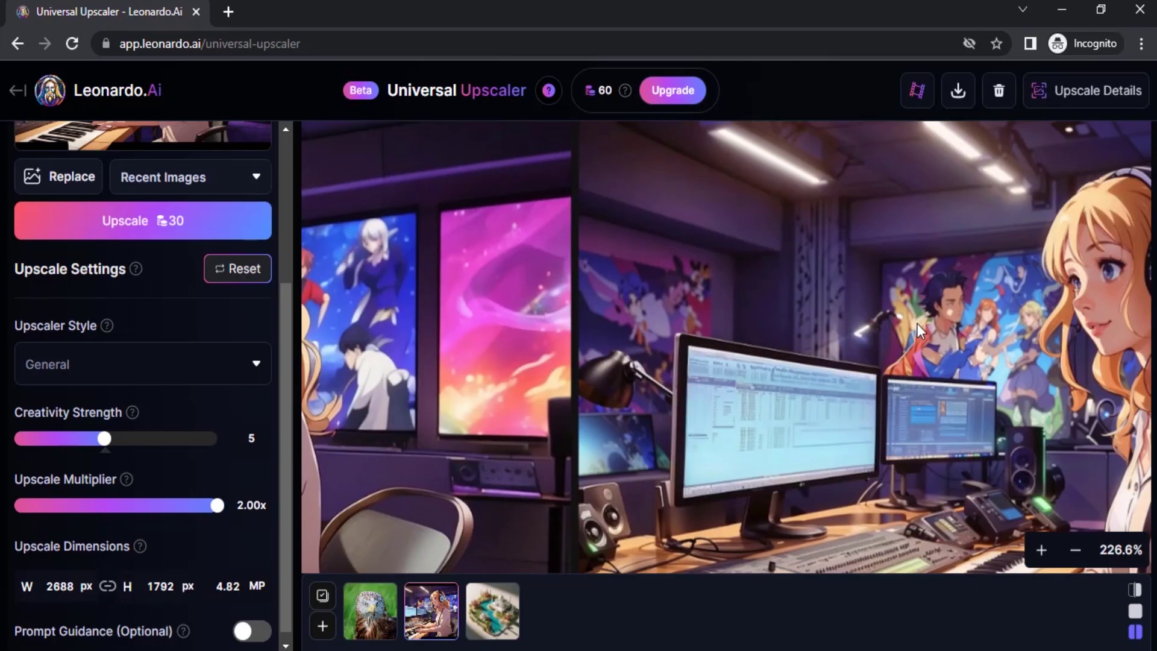
{"action": "scroll", "coordinate": [900, 311], "scroll_direction": "down", "scroll_amount": 1}
{"action": "left_click_drag", "start_coordinate": [830, 377], "coordinate": [874, 355]}
{"action": "scroll", "coordinate": [503, 472], "scroll_direction": "up", "scroll_amount": 10}
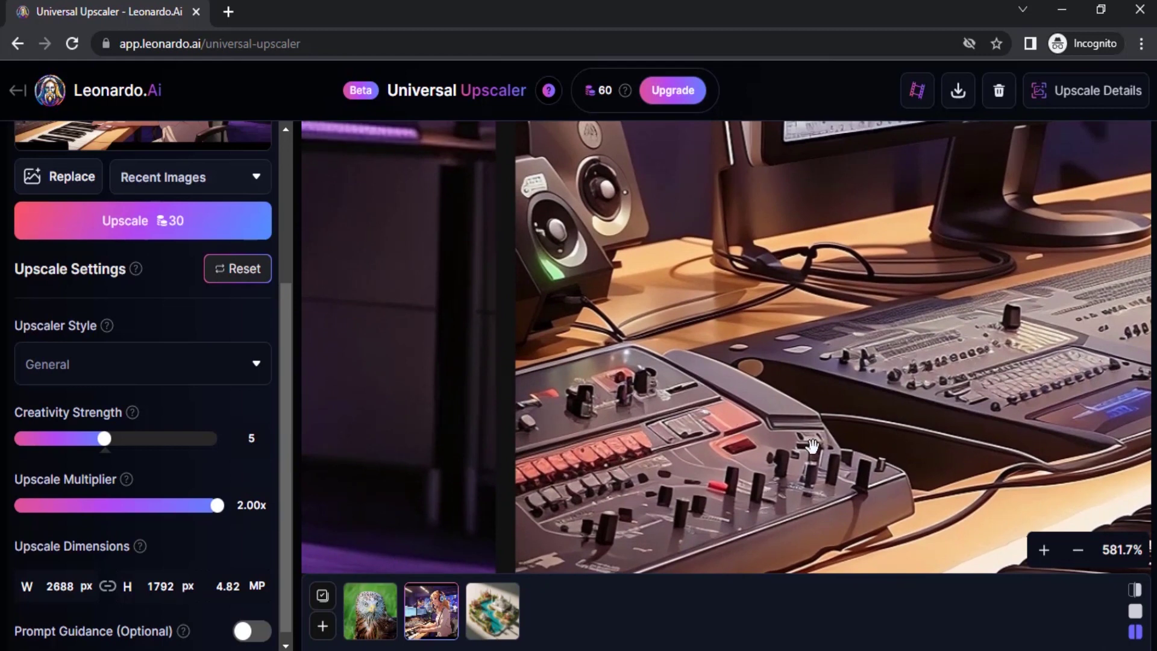
{"action": "scroll", "coordinate": [766, 410], "scroll_direction": "down", "scroll_amount": 2}
{"action": "scroll", "coordinate": [766, 392], "scroll_direction": "down", "scroll_amount": 4}
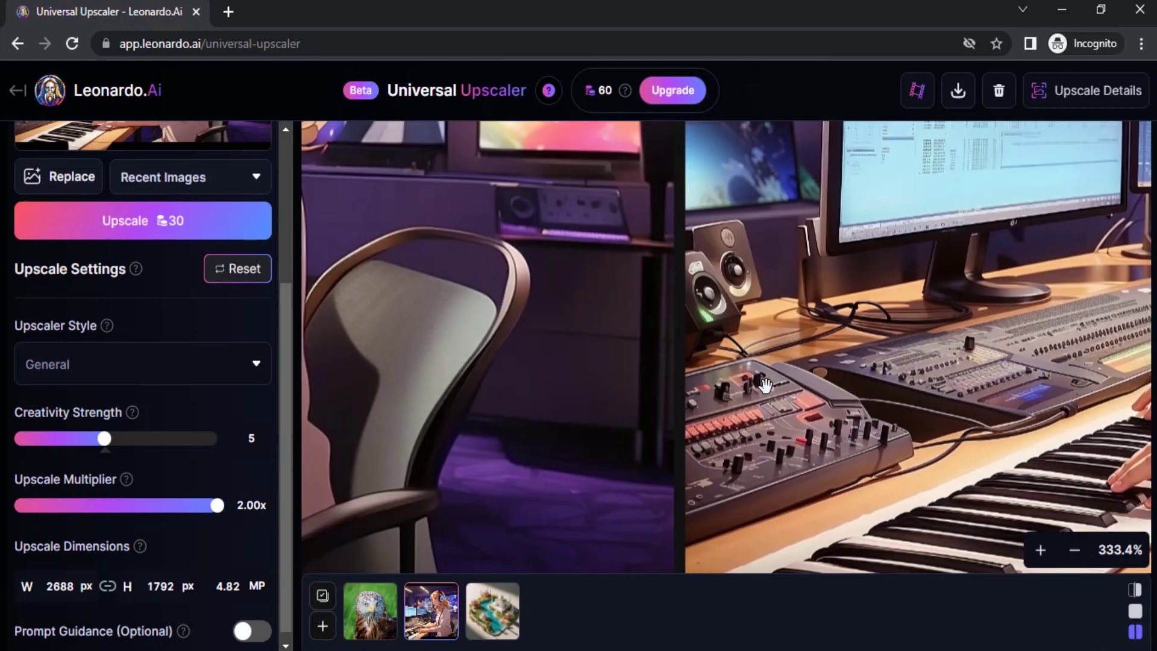